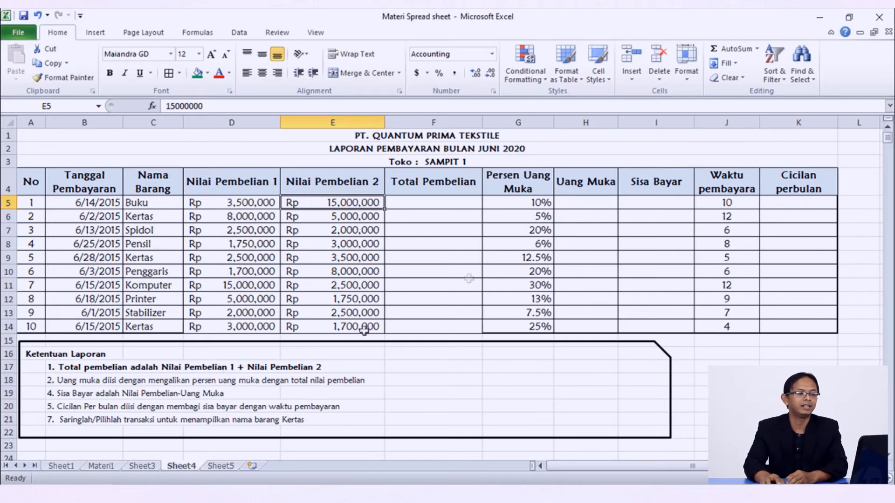
Step: Calculate Total Pembelian in F5 with =D5+E5 and fill the formula down to F14
{"action": "left_click", "coordinate": [443, 201]}
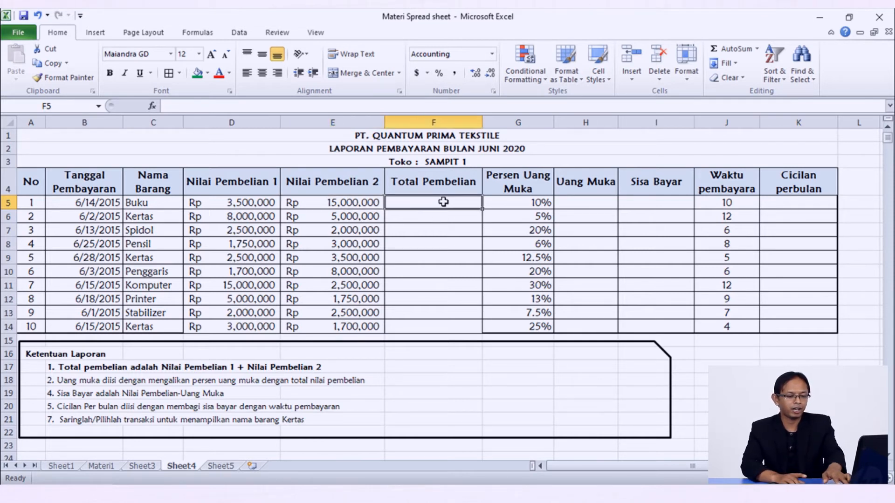
{"action": "type", "text": "="}
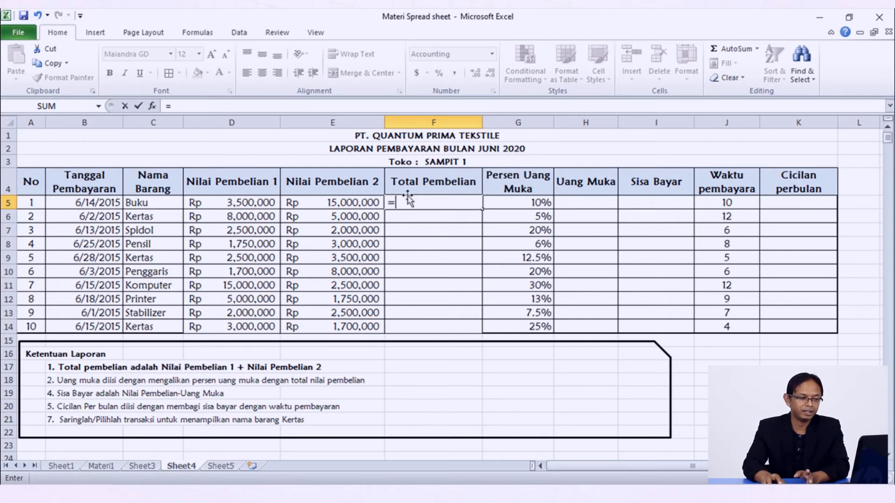
{"action": "left_click", "coordinate": [239, 199]}
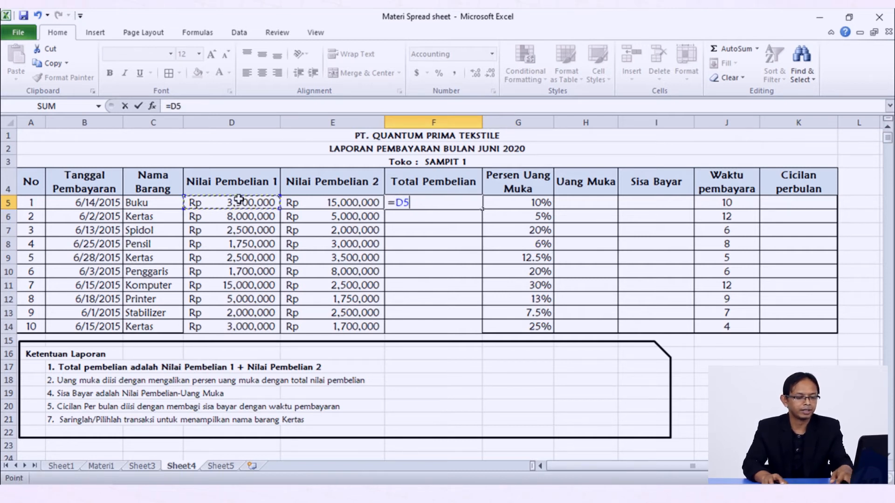
{"action": "type", "text": "+"}
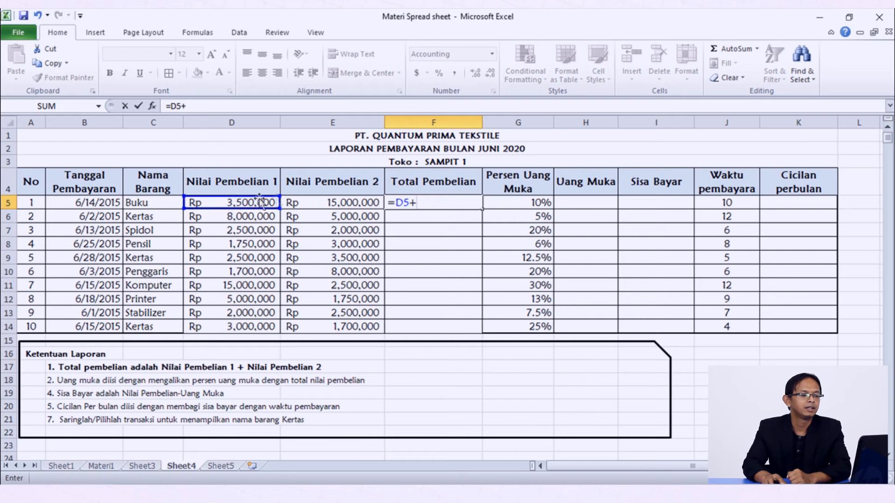
{"action": "left_click", "coordinate": [339, 204]}
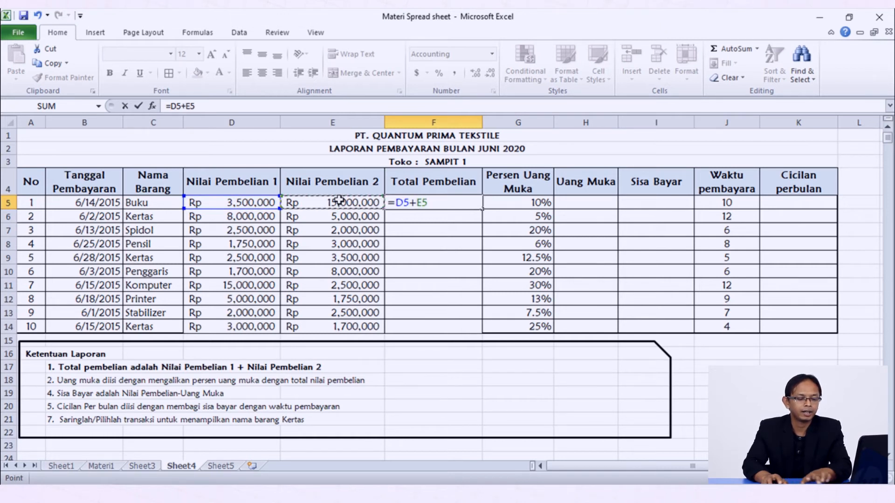
{"action": "key", "text": "Return"}
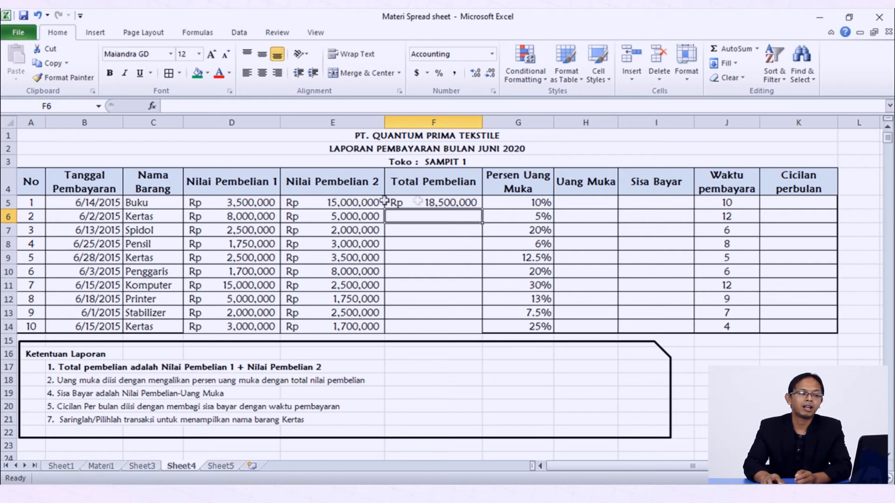
{"action": "left_click", "coordinate": [436, 202]}
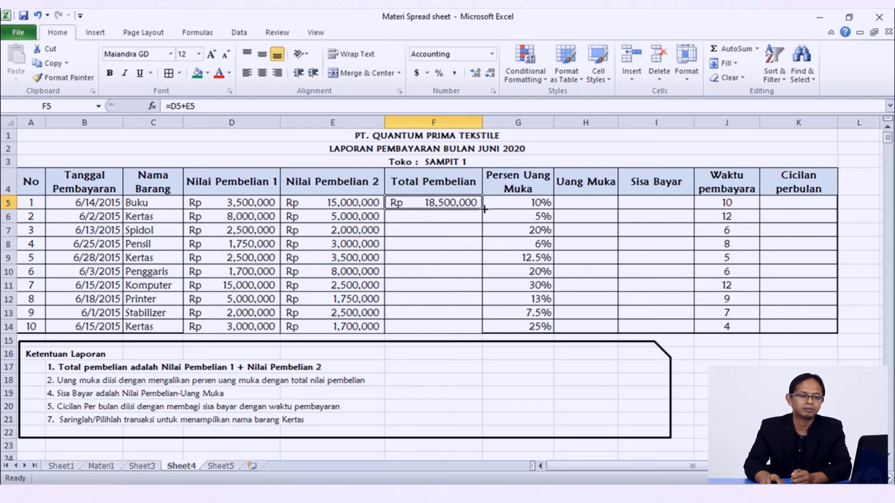
{"action": "left_click_drag", "start_coordinate": [484, 210], "coordinate": [478, 337]}
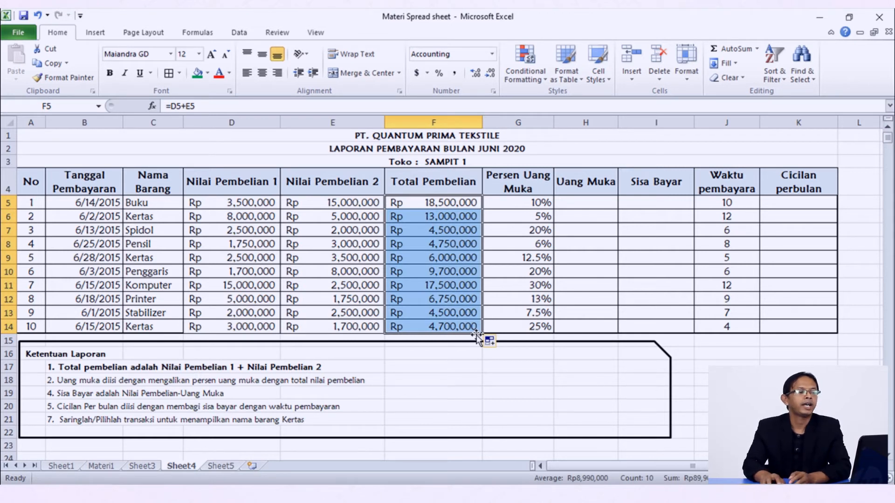
Step: Calculate Uang Muka in H5 with =G5*F5 and fill the formula down to H14
{"action": "left_click", "coordinate": [436, 204]}
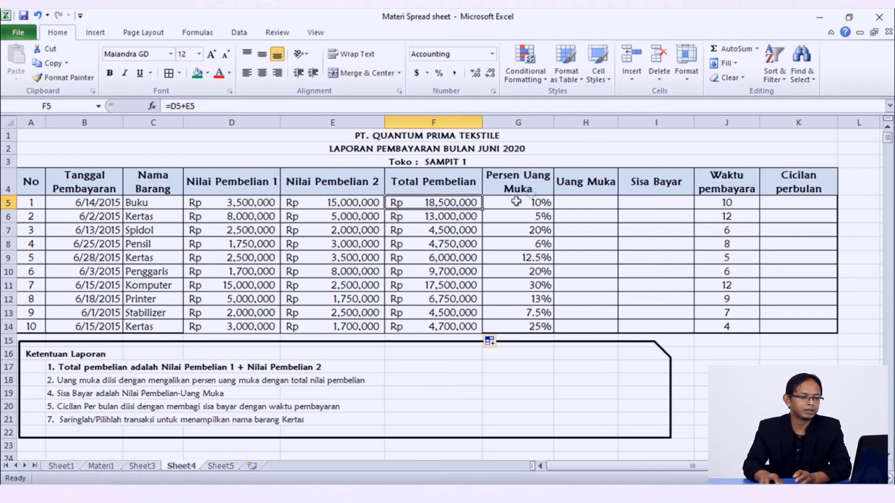
{"action": "left_click", "coordinate": [535, 200]}
{"action": "left_click", "coordinate": [450, 204]}
{"action": "left_click", "coordinate": [605, 200]}
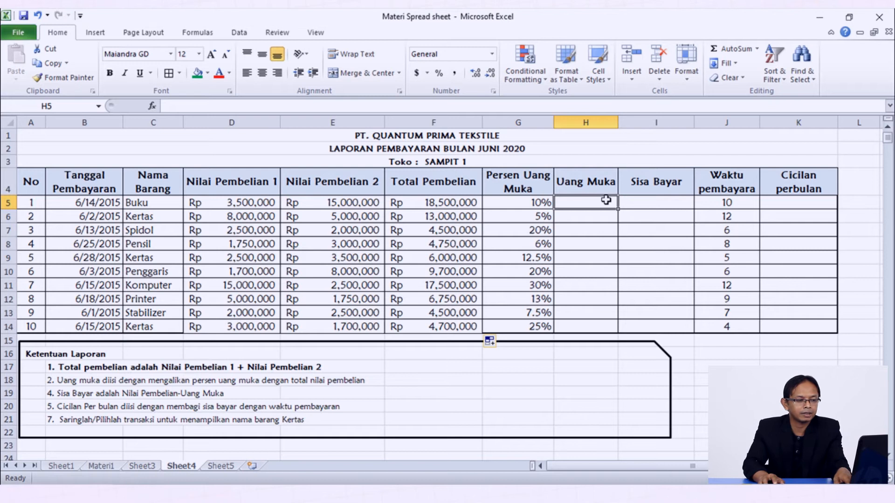
{"action": "type", "text": "="}
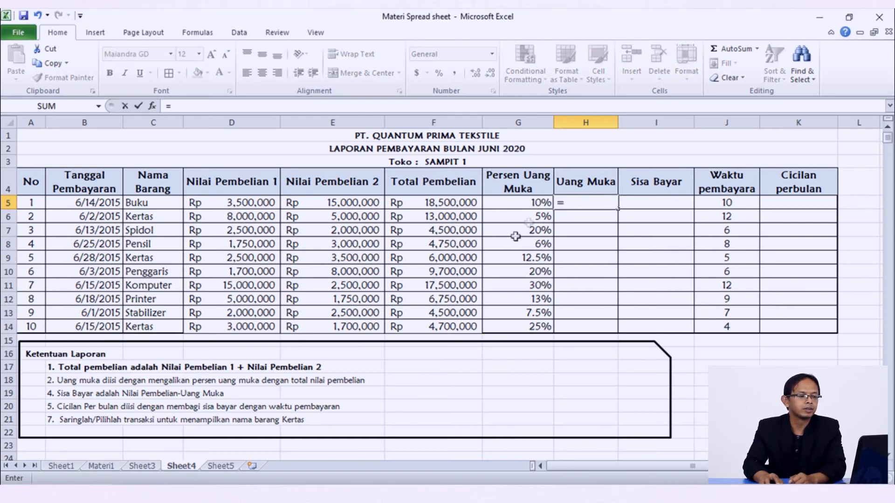
{"action": "left_click", "coordinate": [531, 204]}
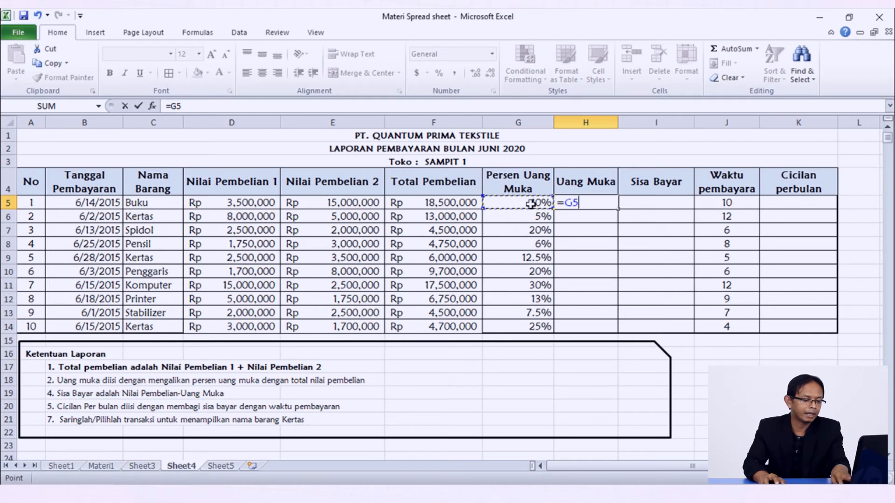
{"action": "type", "text": "*"}
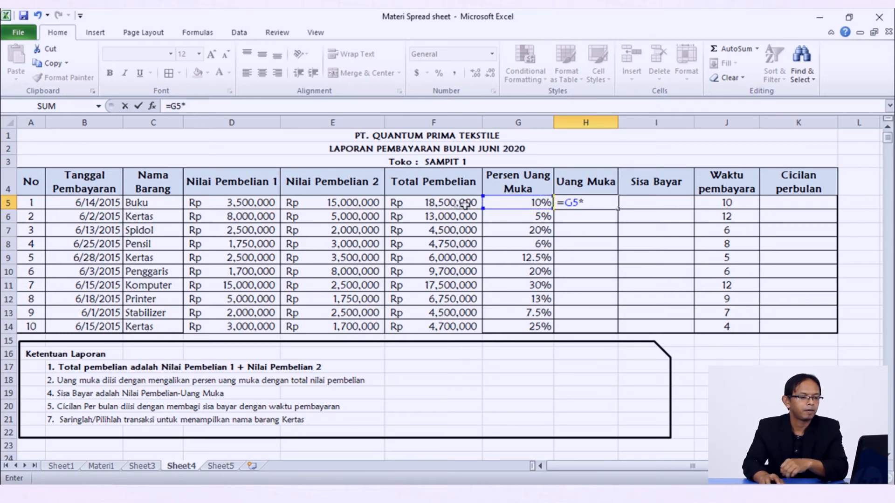
{"action": "left_click", "coordinate": [457, 204]}
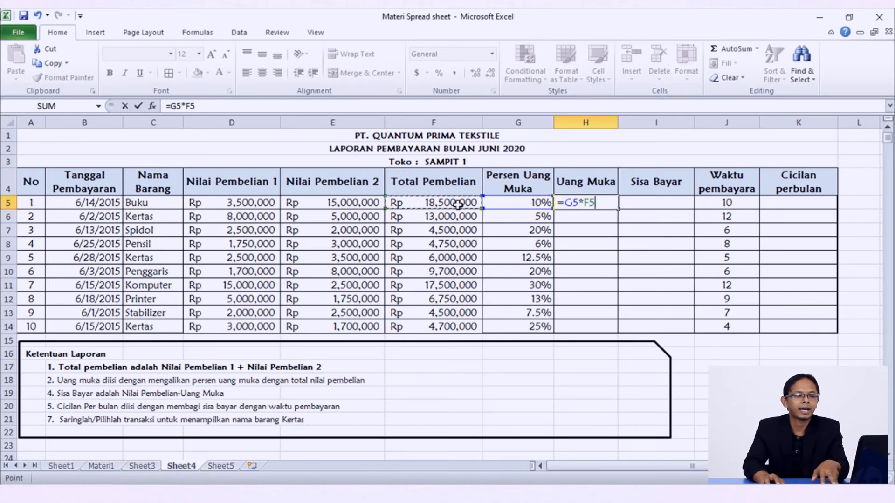
{"action": "key", "text": "Return"}
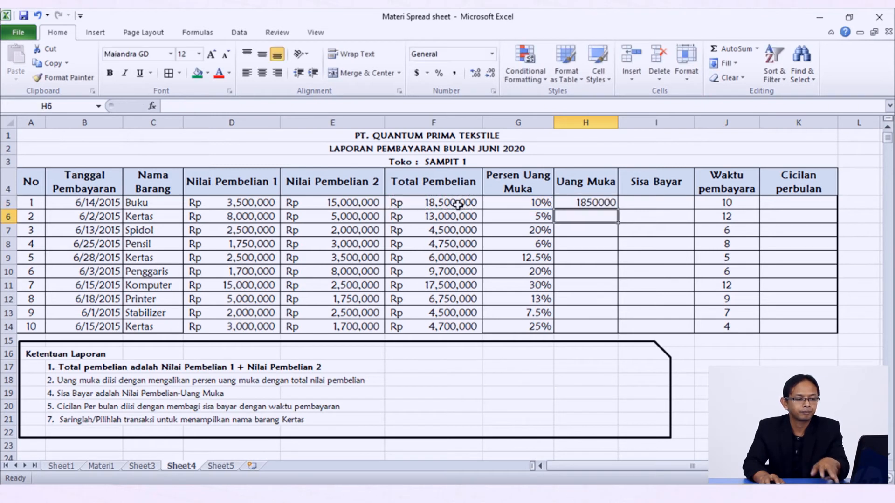
{"action": "left_click", "coordinate": [591, 204]}
{"action": "left_click_drag", "start_coordinate": [620, 210], "coordinate": [619, 334]}
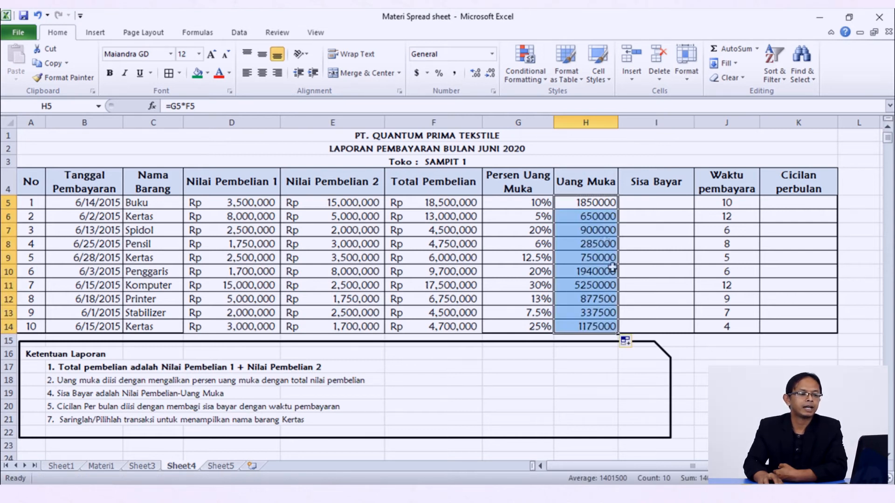
{"action": "left_click_drag", "start_coordinate": [593, 204], "coordinate": [591, 328]}
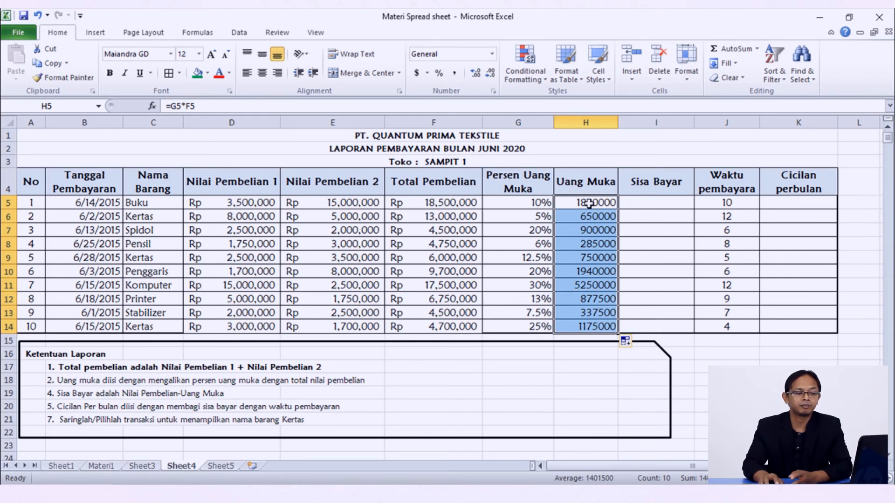
Step: Calculate Sisa Bayar in I5 with =F5-H5 and fill the formula down to I14
{"action": "left_click", "coordinate": [665, 201]}
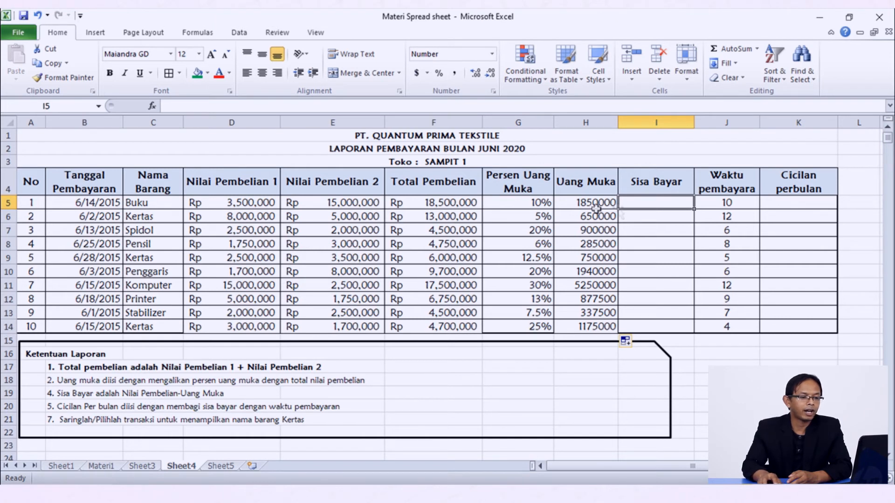
{"action": "type", "text": "="}
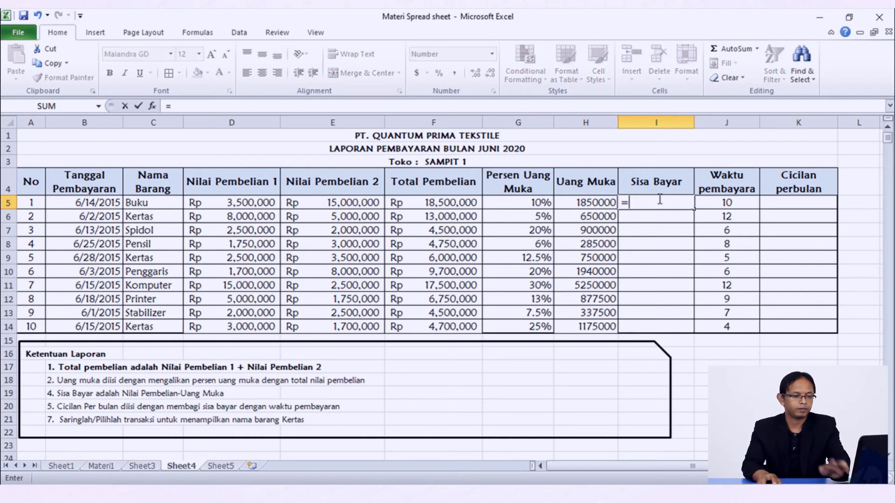
{"action": "left_click", "coordinate": [437, 202]}
{"action": "type", "text": "-"}
{"action": "left_click", "coordinate": [580, 202]}
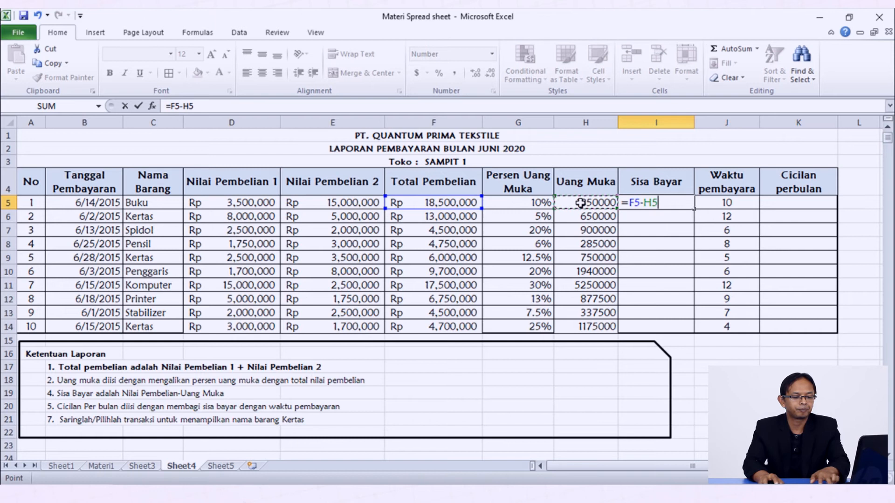
{"action": "key", "text": "Return"}
{"action": "left_click", "coordinate": [662, 201]}
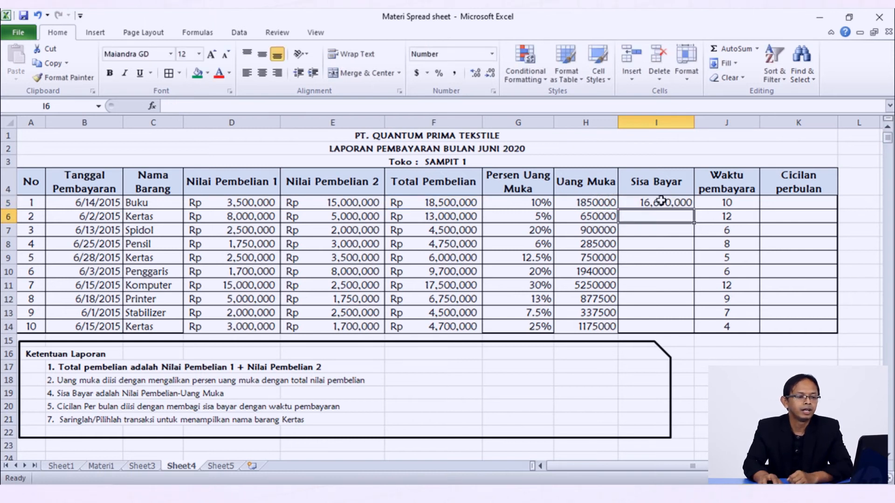
{"action": "left_click_drag", "start_coordinate": [696, 213], "coordinate": [688, 330]}
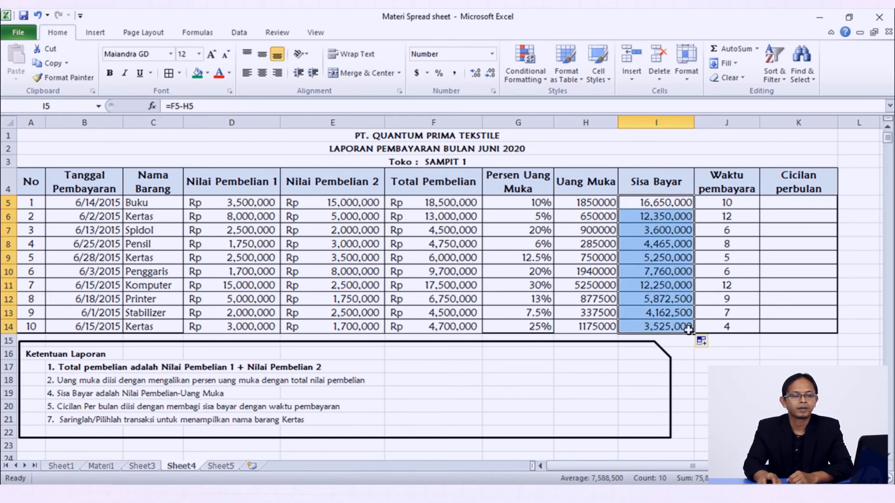
Step: Calculate Cicilan perbulan in K5 with =I5/J5 and fill the formula down to K14
{"action": "left_click", "coordinate": [779, 202]}
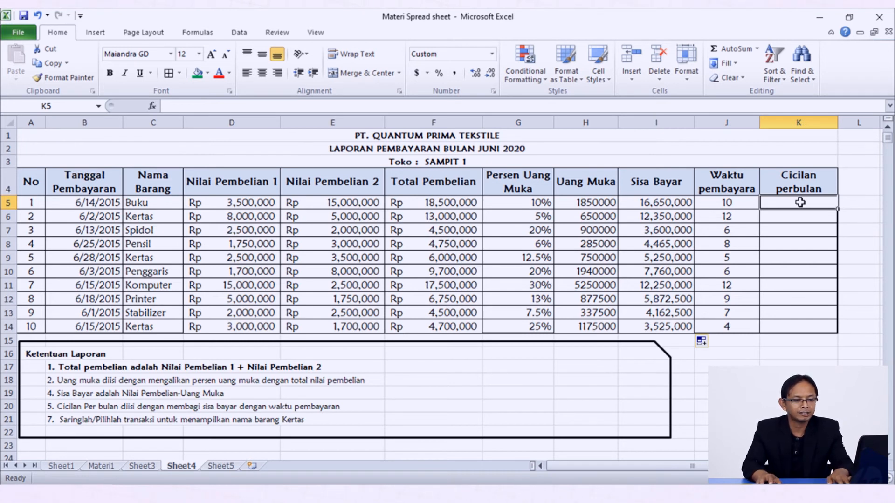
{"action": "type", "text": "="}
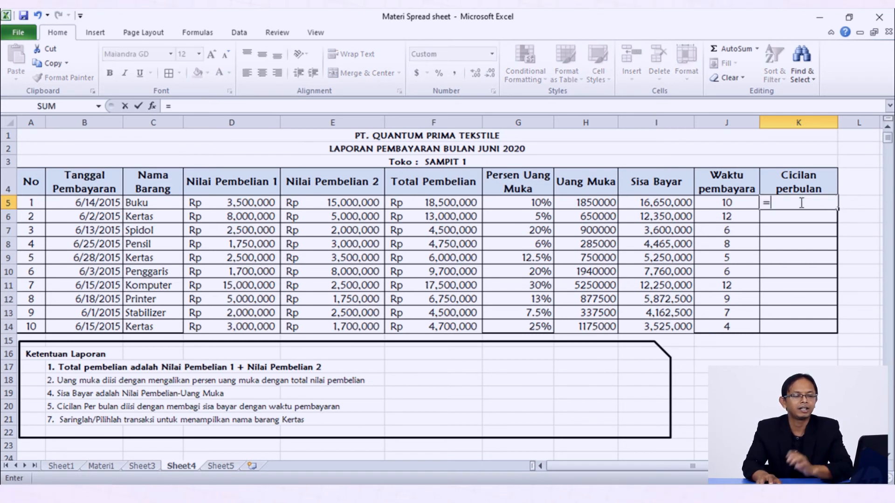
{"action": "left_click", "coordinate": [650, 206]}
{"action": "type", "text": "/"}
{"action": "left_click", "coordinate": [733, 204]}
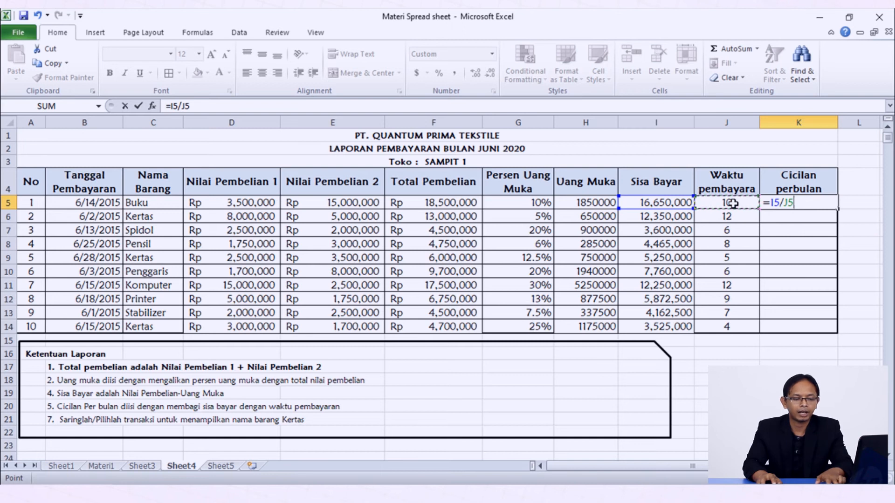
{"action": "key", "text": "Return"}
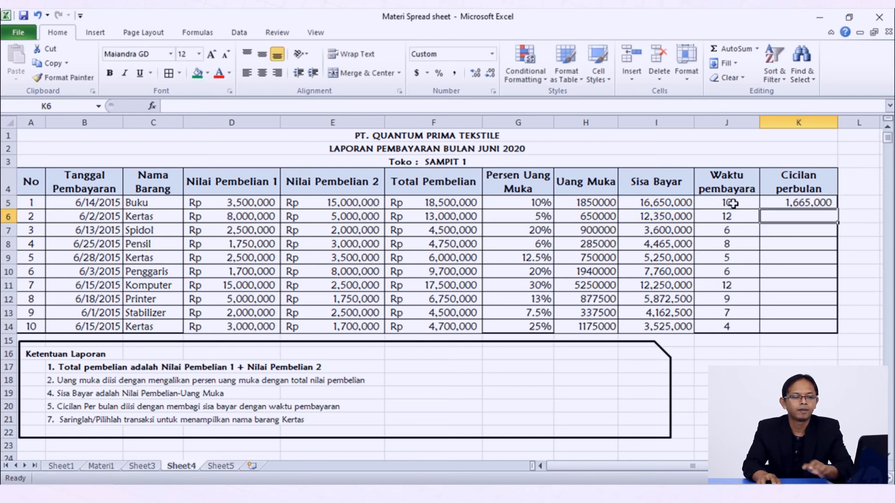
{"action": "left_click", "coordinate": [809, 203]}
{"action": "left_click_drag", "start_coordinate": [837, 209], "coordinate": [832, 329]}
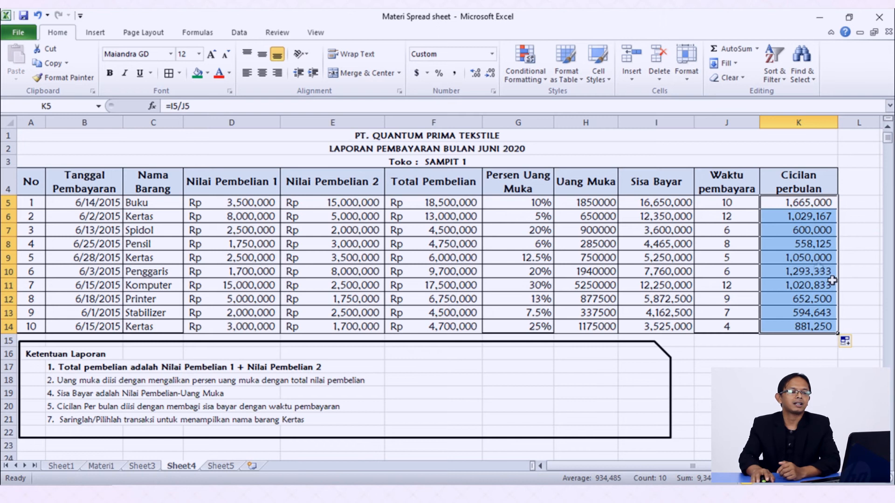
Step: Review the row 5 formulas for Total Pembelian, Uang Muka, Sisa Bayar and Cicilan perbulan
{"action": "left_click", "coordinate": [421, 203]}
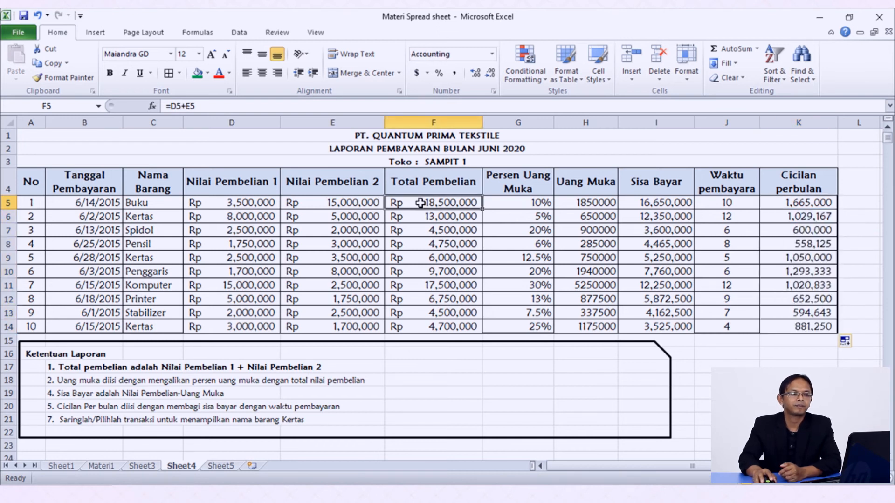
{"action": "left_click", "coordinate": [607, 202]}
{"action": "left_click", "coordinate": [677, 204]}
{"action": "left_click", "coordinate": [812, 203]}
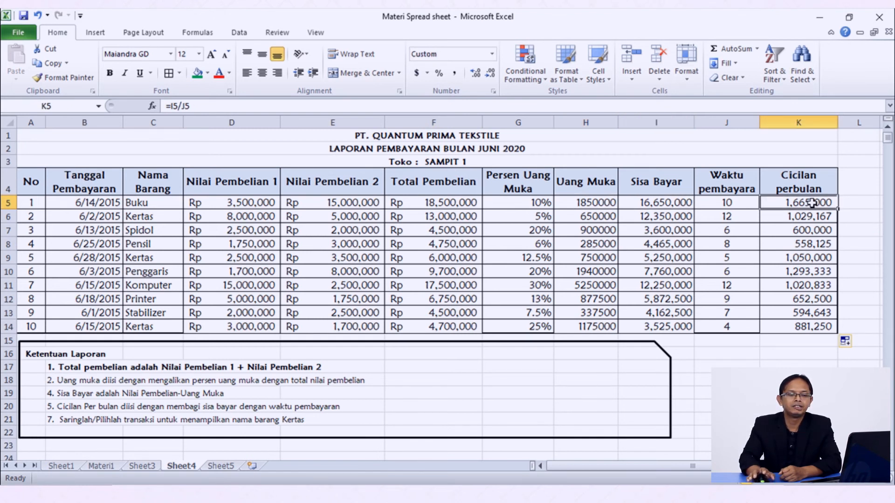